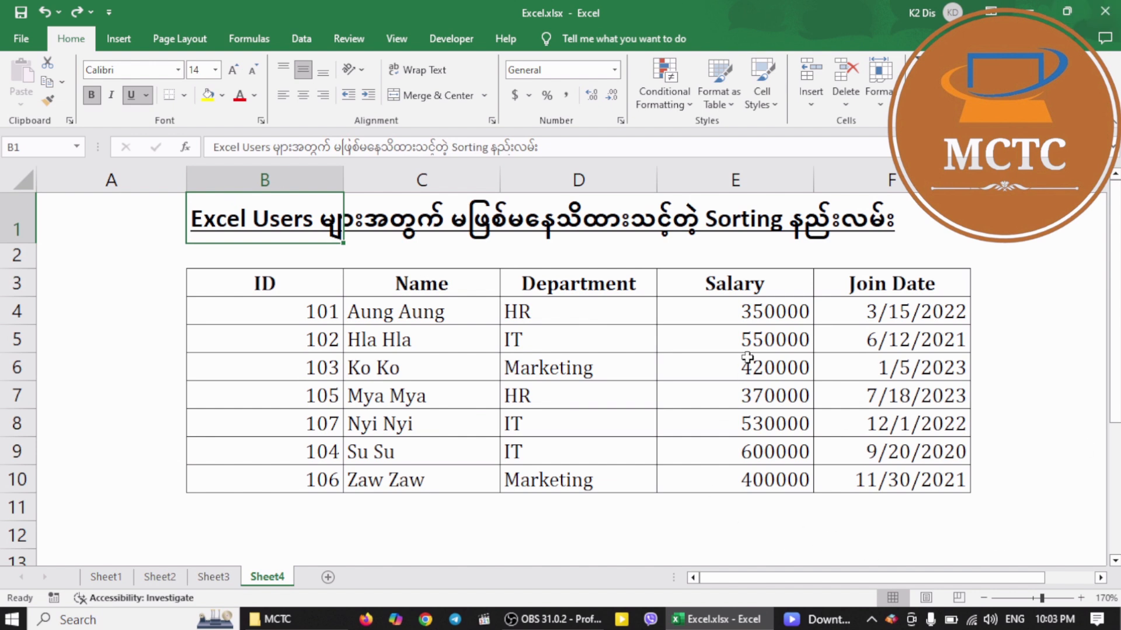
Zoom the sheet out to 150%, restore the workbook window from full screen, and enlarge and reposition it so the whole table shows
{"action": "left_click", "coordinate": [983, 598]}
{"action": "left_click", "coordinate": [984, 599]}
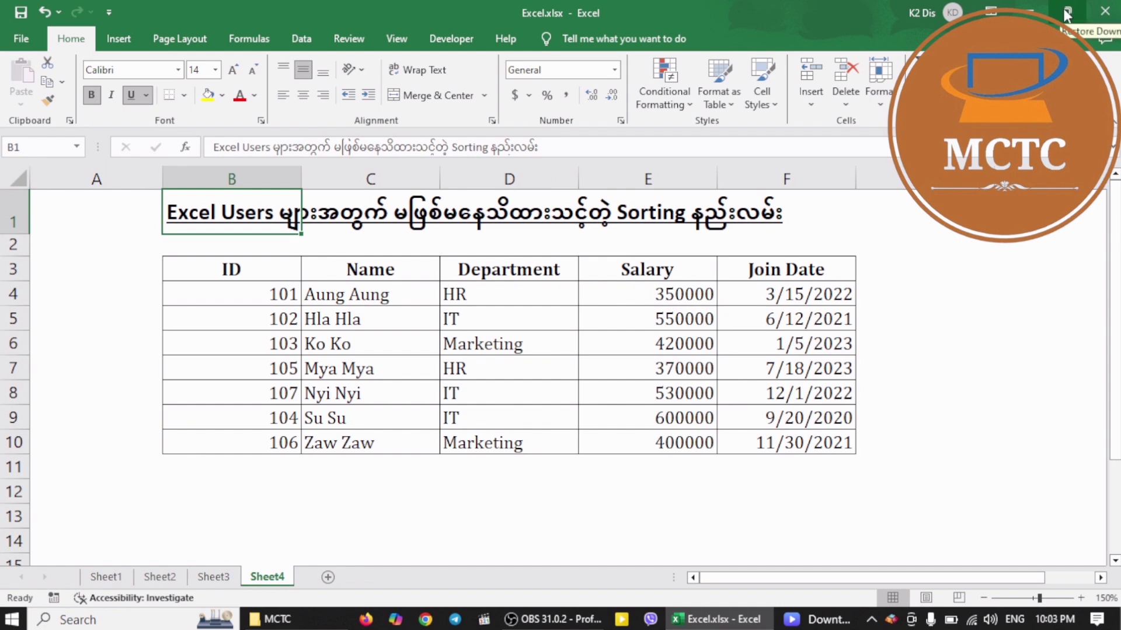
{"action": "key", "text": "super+d"}
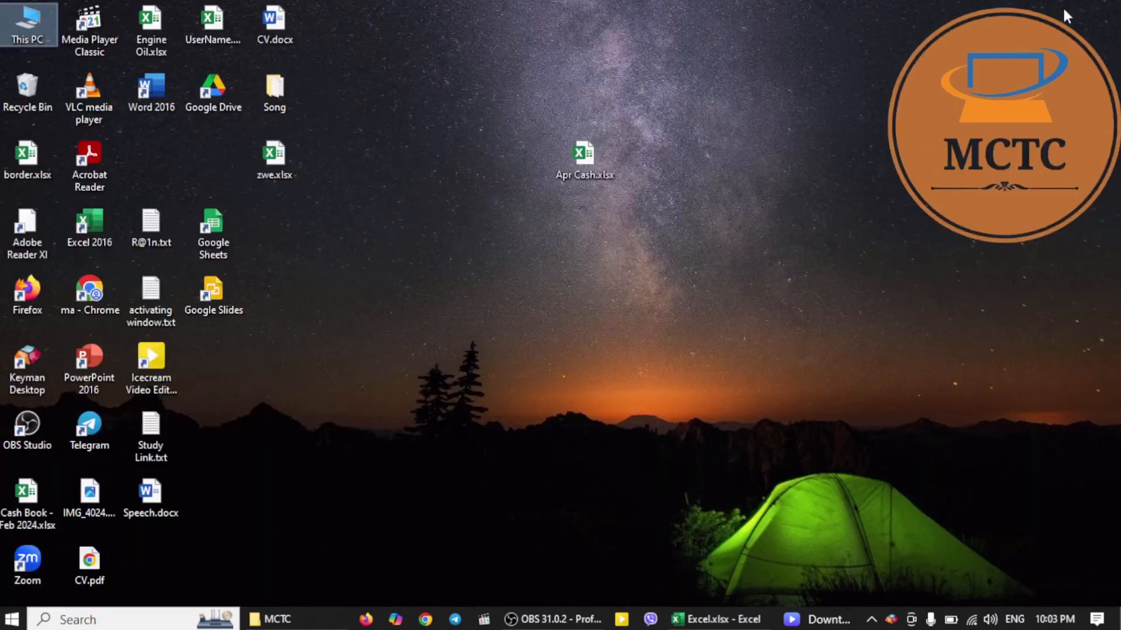
{"action": "key", "text": "alt+Tab"}
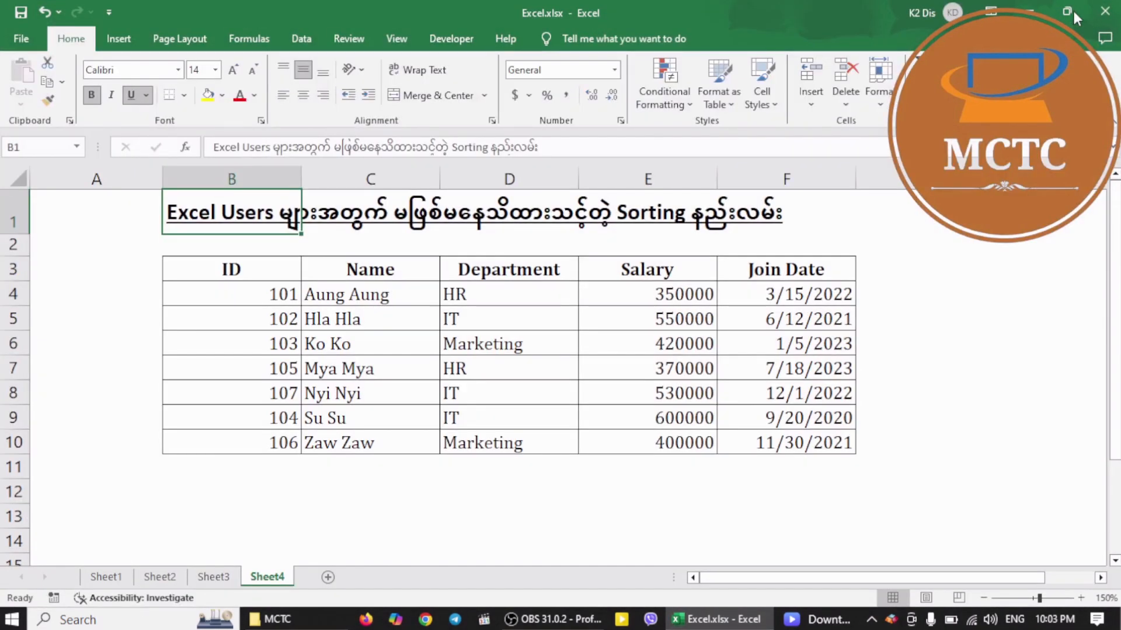
{"action": "left_click", "coordinate": [1067, 18]}
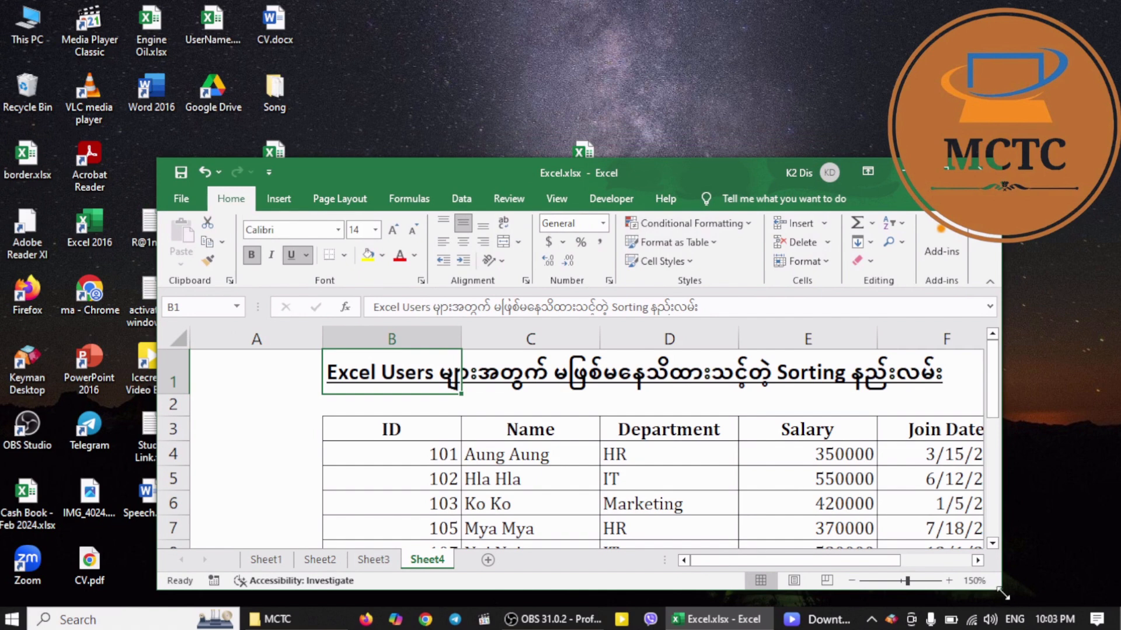
{"action": "left_click_drag", "start_coordinate": [1003, 592], "coordinate": [1088, 602]}
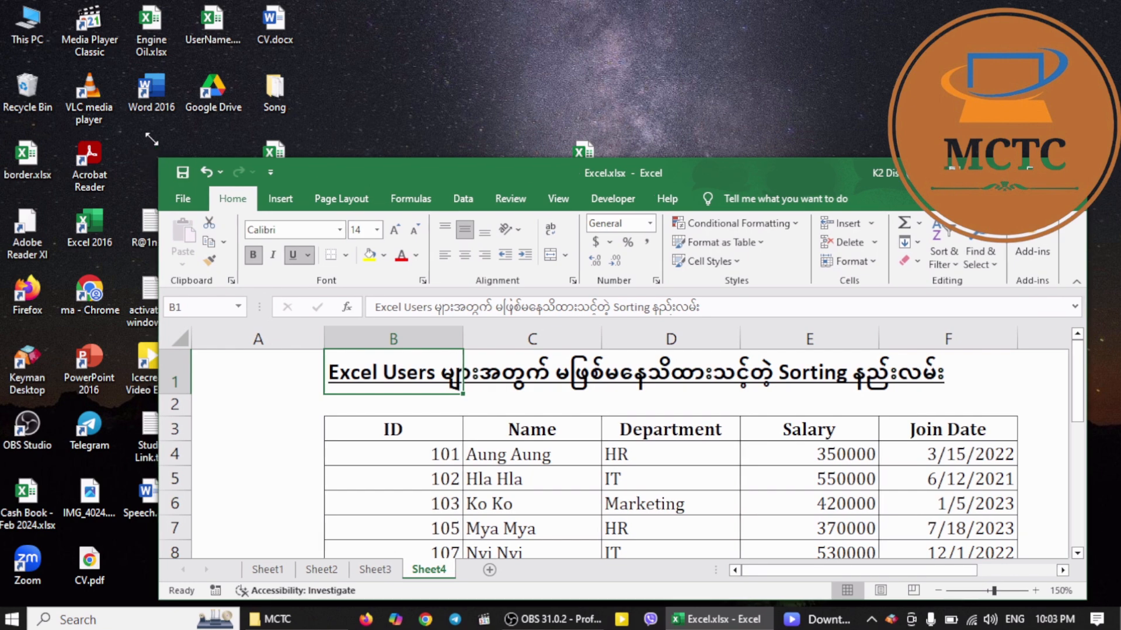
{"action": "left_click_drag", "start_coordinate": [155, 158], "coordinate": [84, 76]}
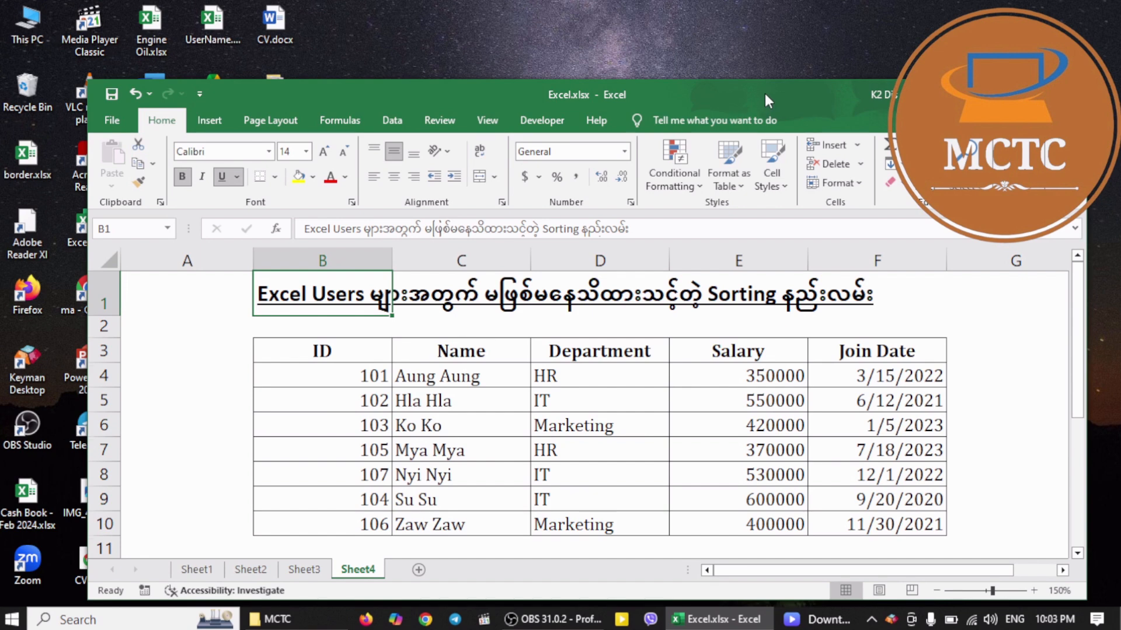
{"action": "left_click_drag", "start_coordinate": [764, 93], "coordinate": [761, 107]}
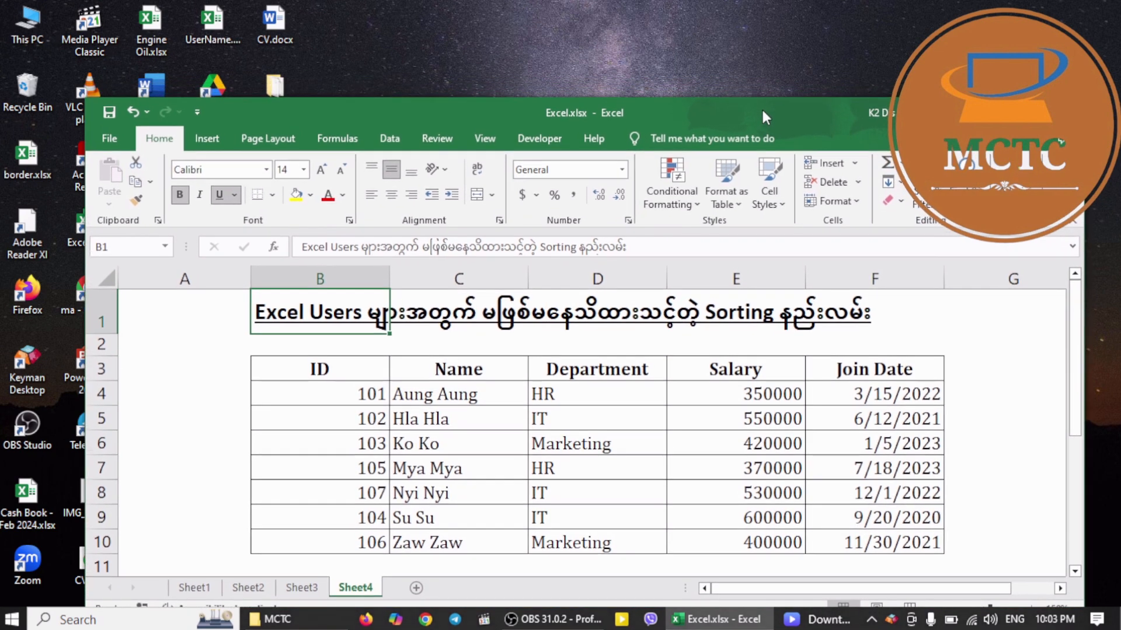
Sort the employee table by the Salary column from largest to smallest, expanding the selection to the adjacent columns
{"action": "left_click", "coordinate": [734, 398]}
{"action": "left_click_drag", "start_coordinate": [711, 388], "coordinate": [719, 542]}
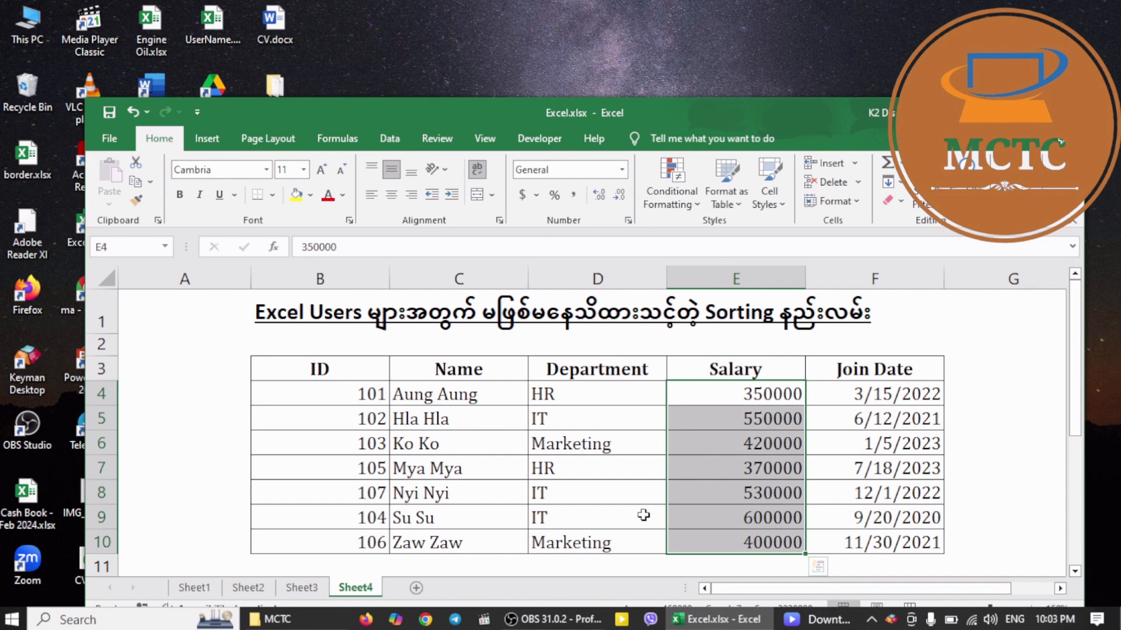
{"action": "left_click", "coordinate": [703, 472]}
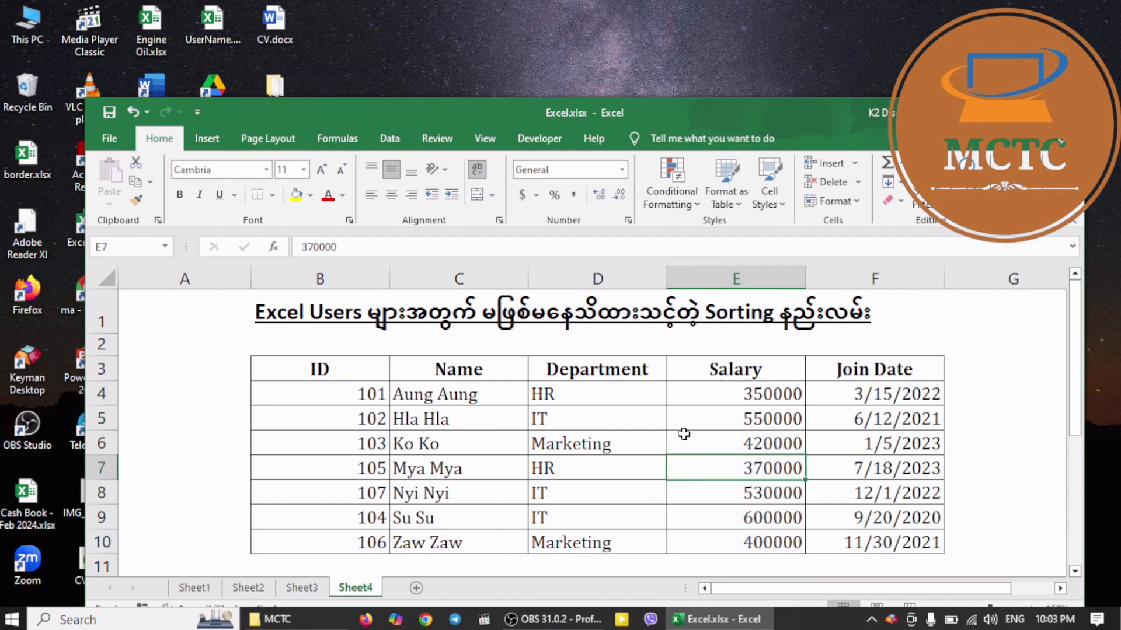
{"action": "left_click_drag", "start_coordinate": [742, 394], "coordinate": [750, 543]}
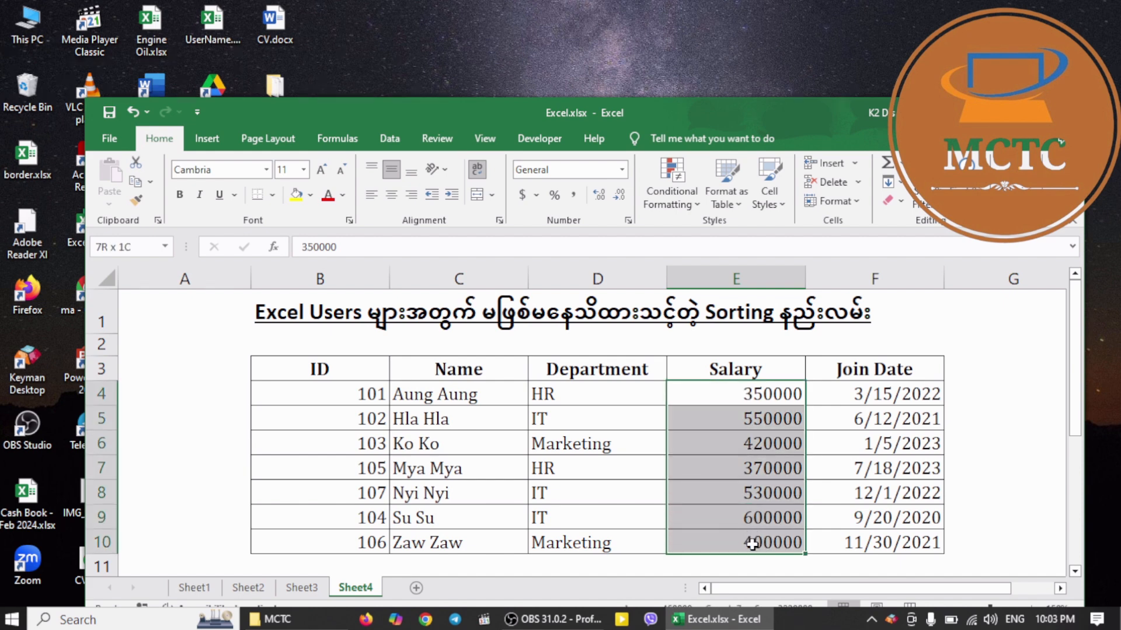
{"action": "left_click", "coordinate": [211, 140]}
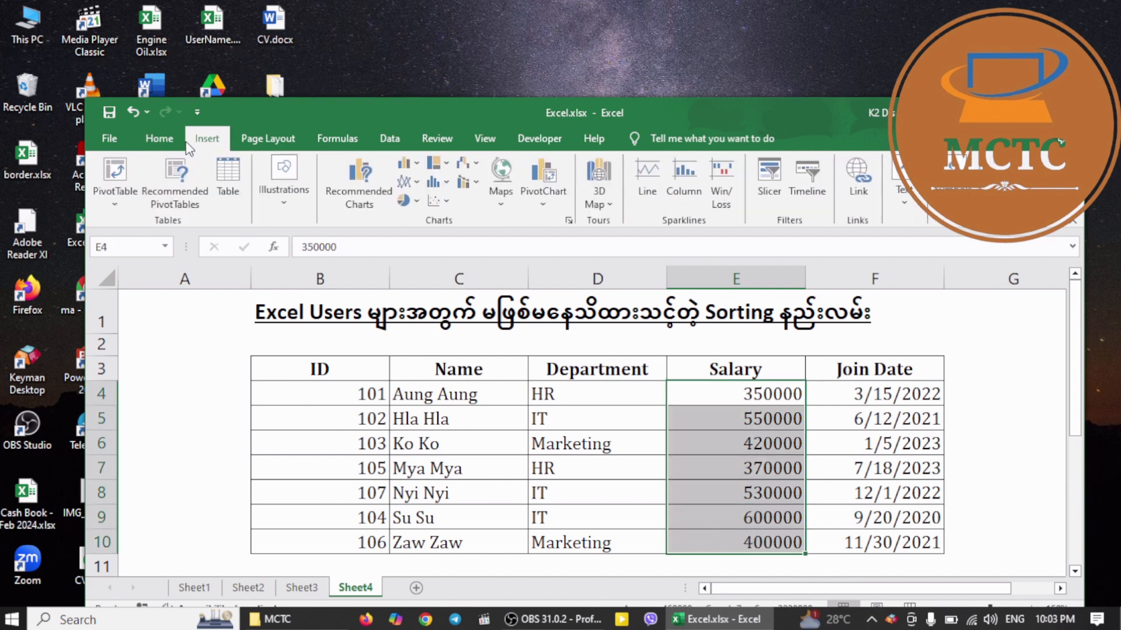
{"action": "left_click", "coordinate": [161, 140]}
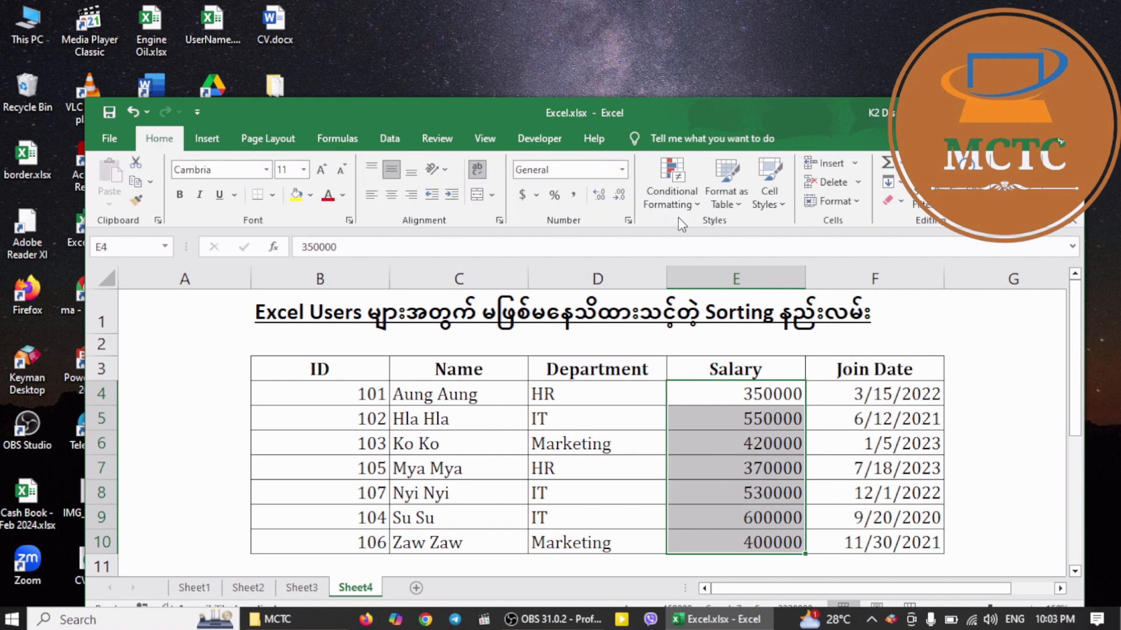
{"action": "left_click", "coordinate": [922, 202]}
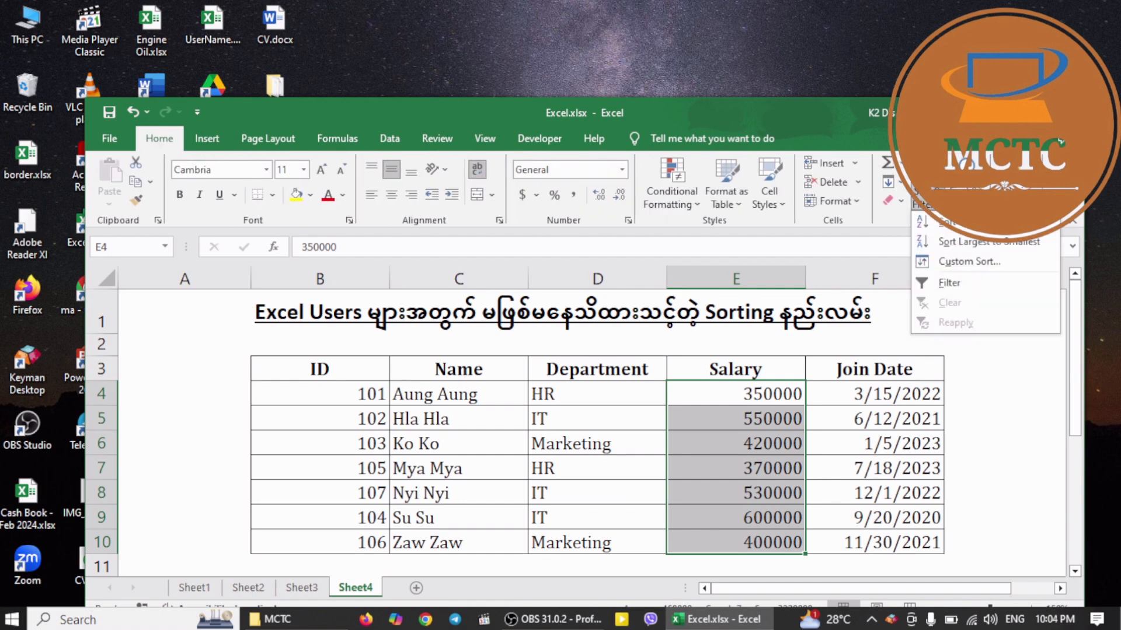
{"action": "left_click", "coordinate": [965, 246]}
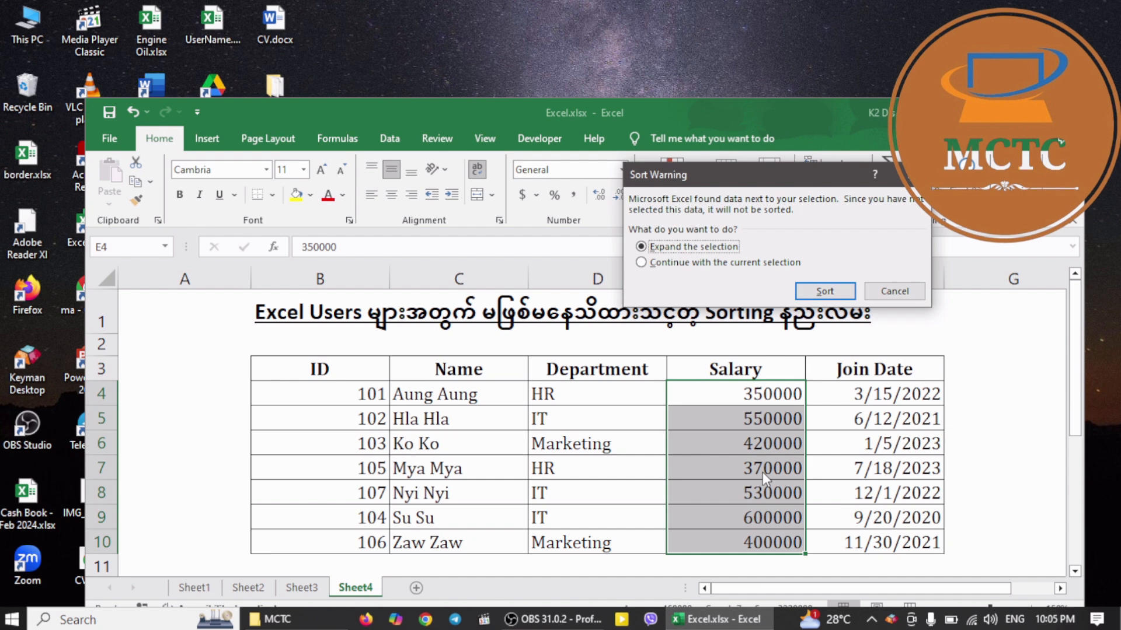
{"action": "left_click", "coordinate": [824, 291]}
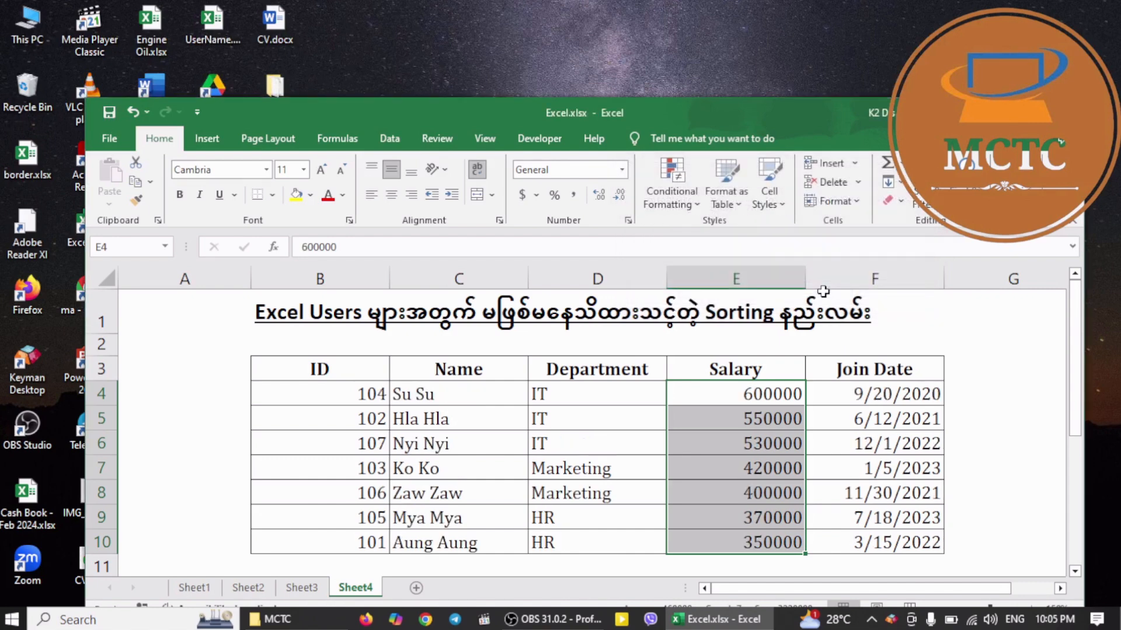
{"action": "left_click", "coordinate": [763, 397]}
{"action": "left_click", "coordinate": [764, 417]}
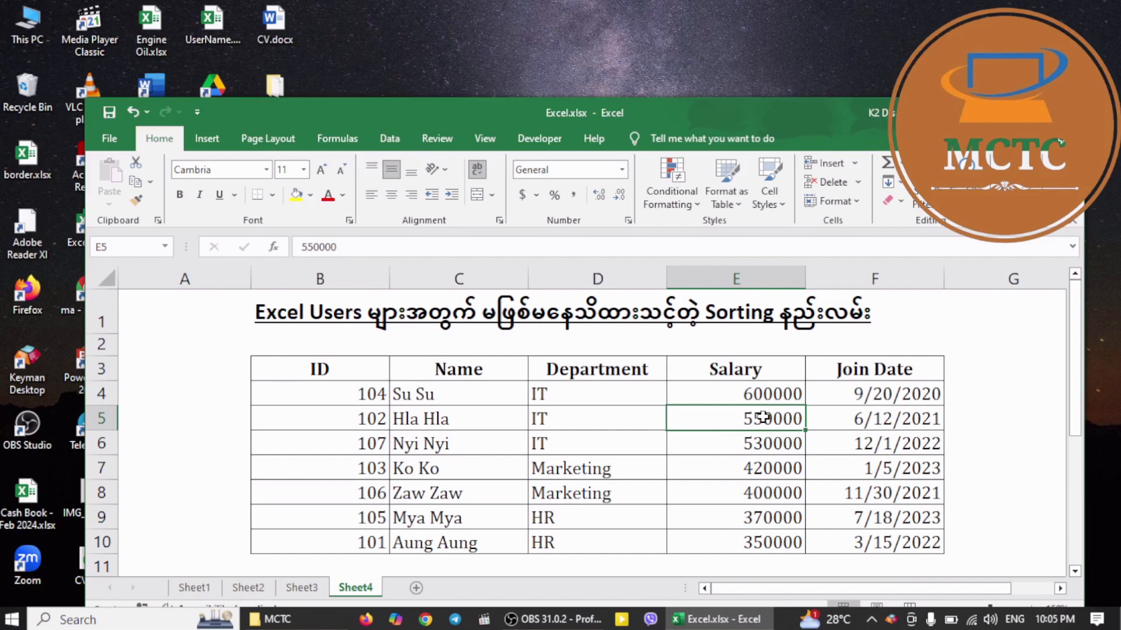
Sort the employee table by Join Date from oldest to newest, expanding the selection to the adjacent columns
{"action": "left_click", "coordinate": [884, 397]}
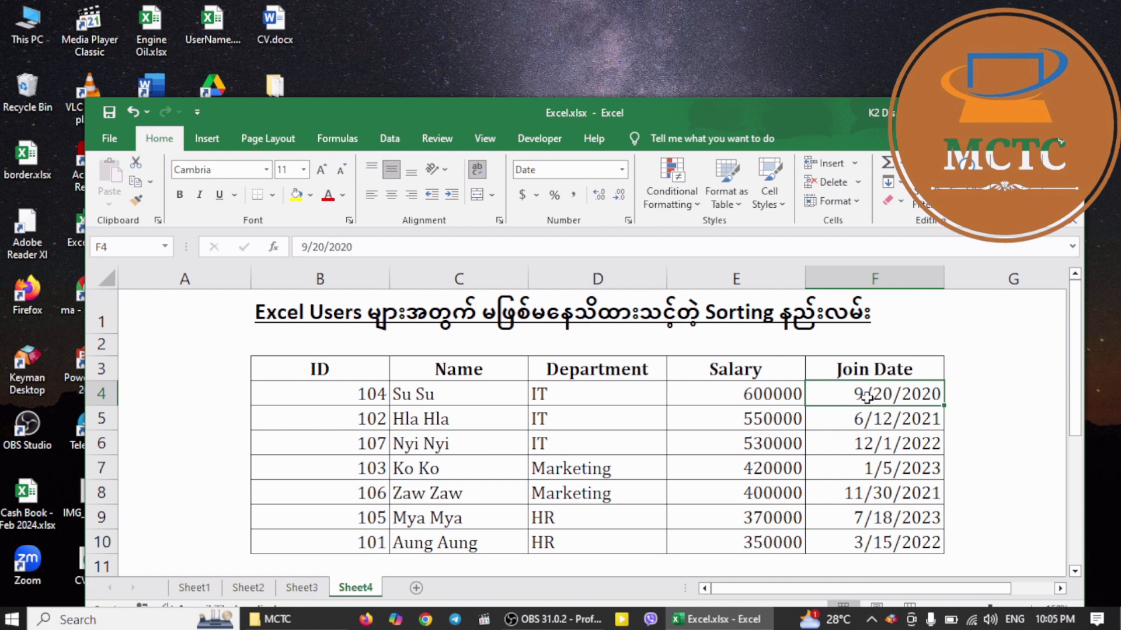
{"action": "left_click_drag", "start_coordinate": [870, 395], "coordinate": [882, 536]}
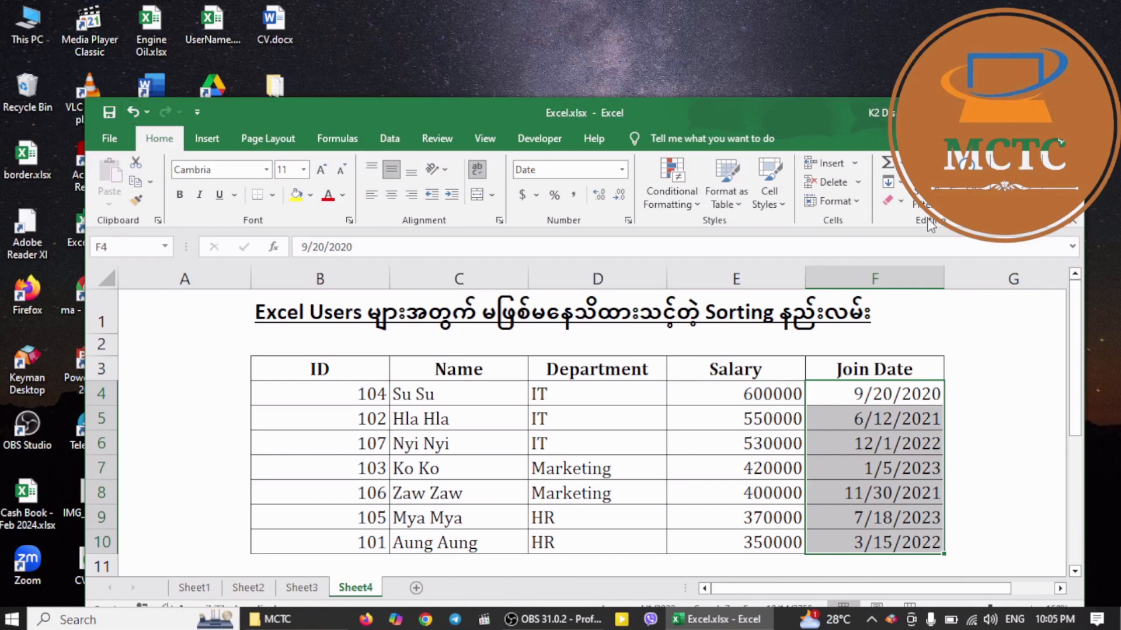
{"action": "left_click", "coordinate": [931, 194]}
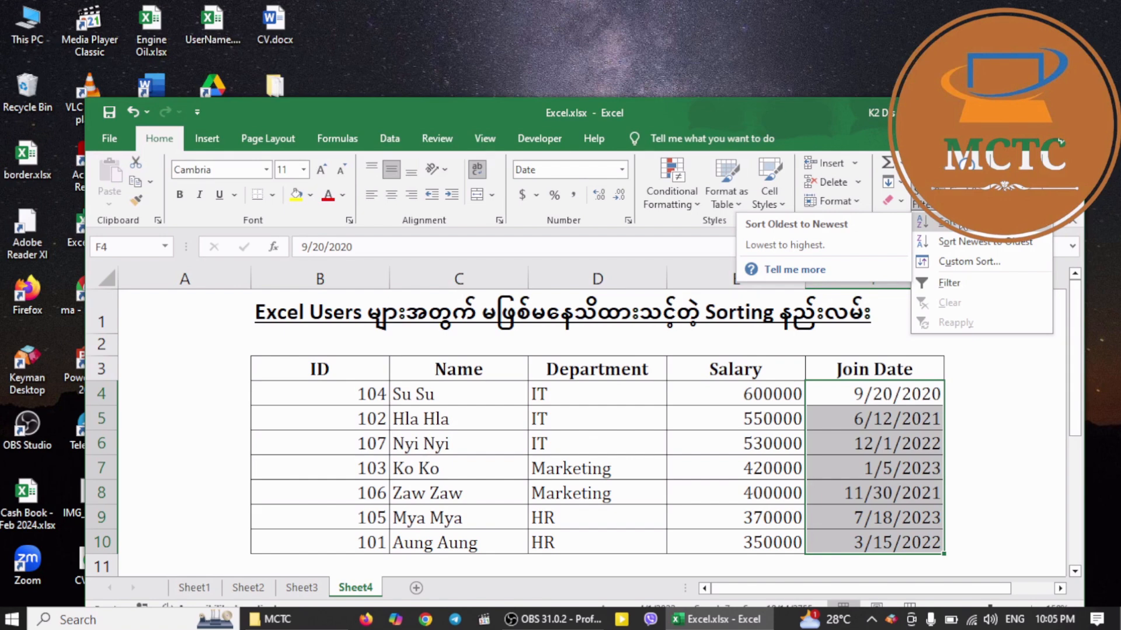
{"action": "left_click", "coordinate": [960, 224]}
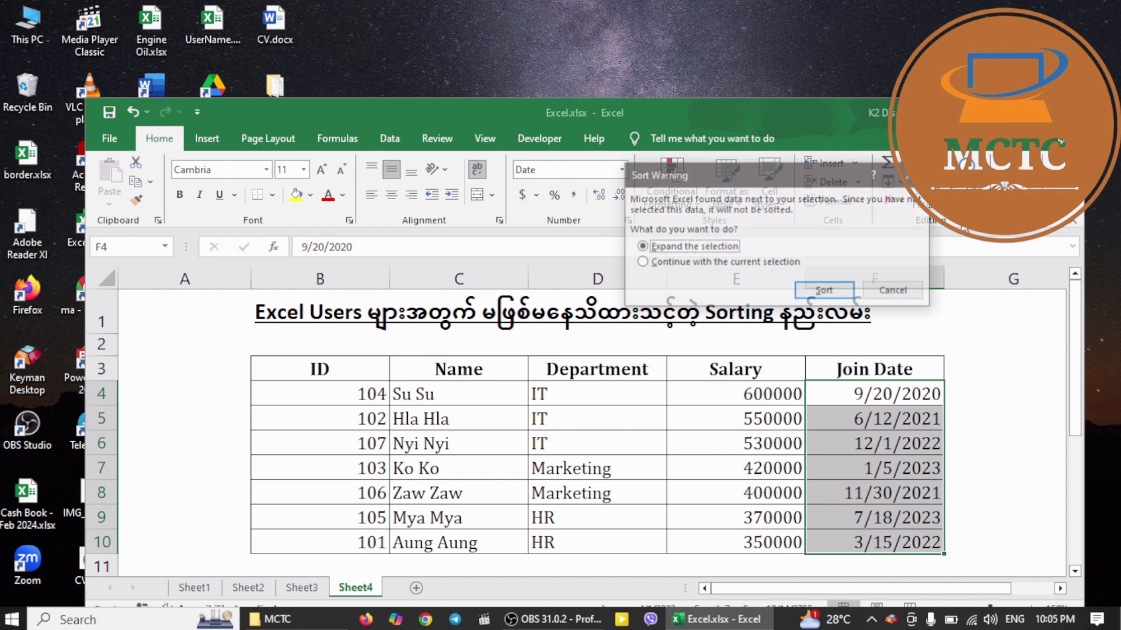
{"action": "left_click", "coordinate": [824, 291]}
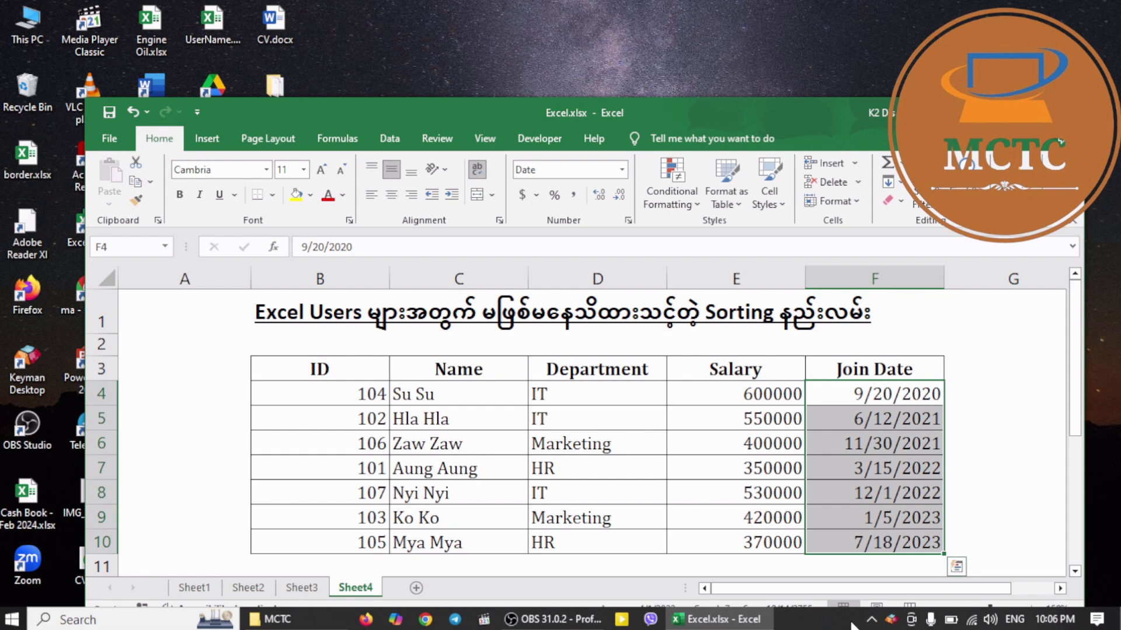
Sort the employee table by the Name column from A to Z, expanding the selection to the adjacent columns
{"action": "left_click", "coordinate": [462, 399]}
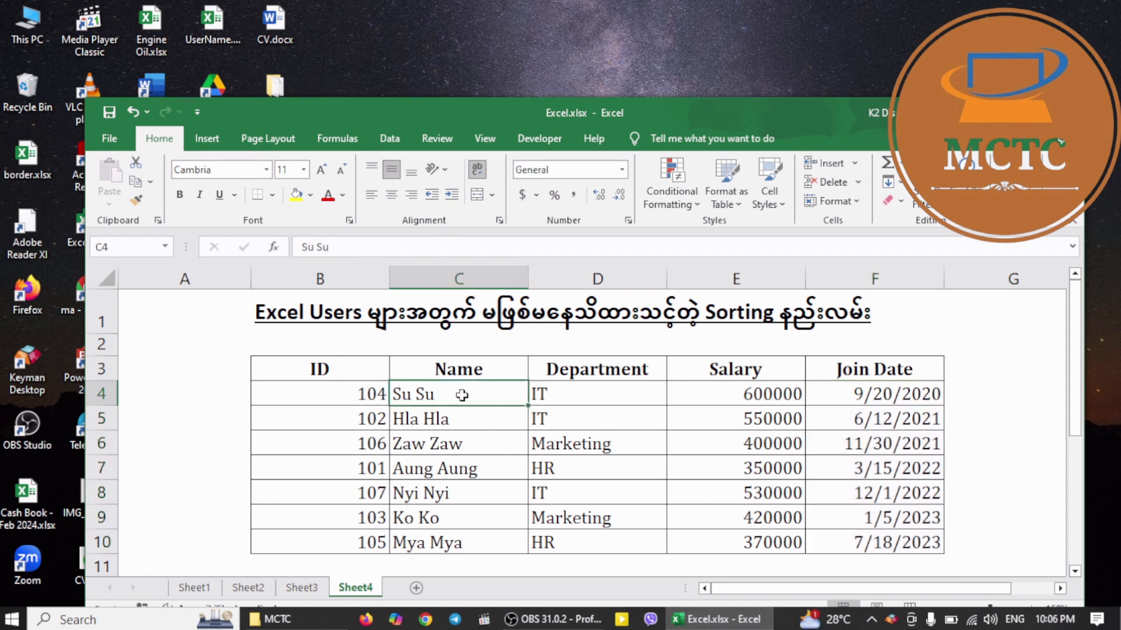
{"action": "left_click_drag", "start_coordinate": [467, 405], "coordinate": [474, 531]}
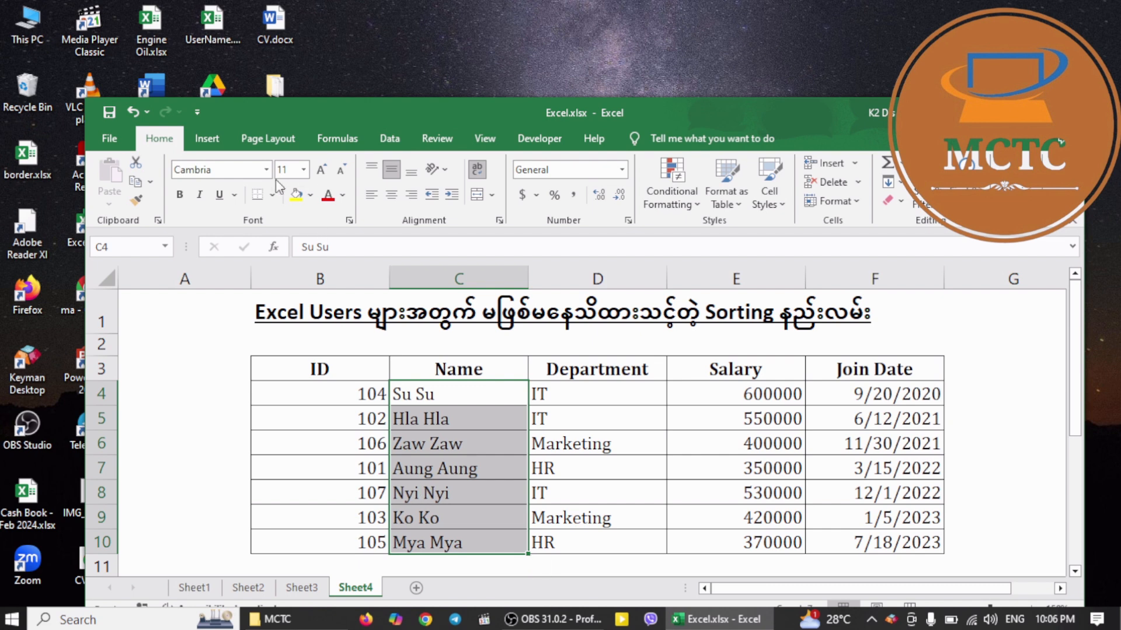
{"action": "left_click", "coordinate": [924, 202]}
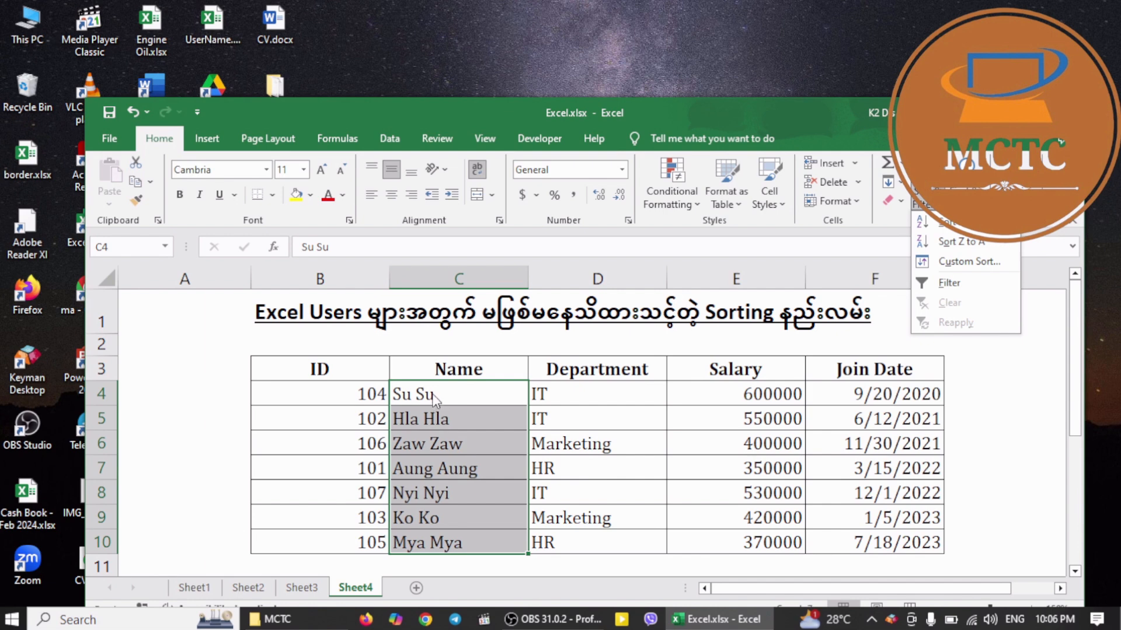
{"action": "key", "text": "Escape"}
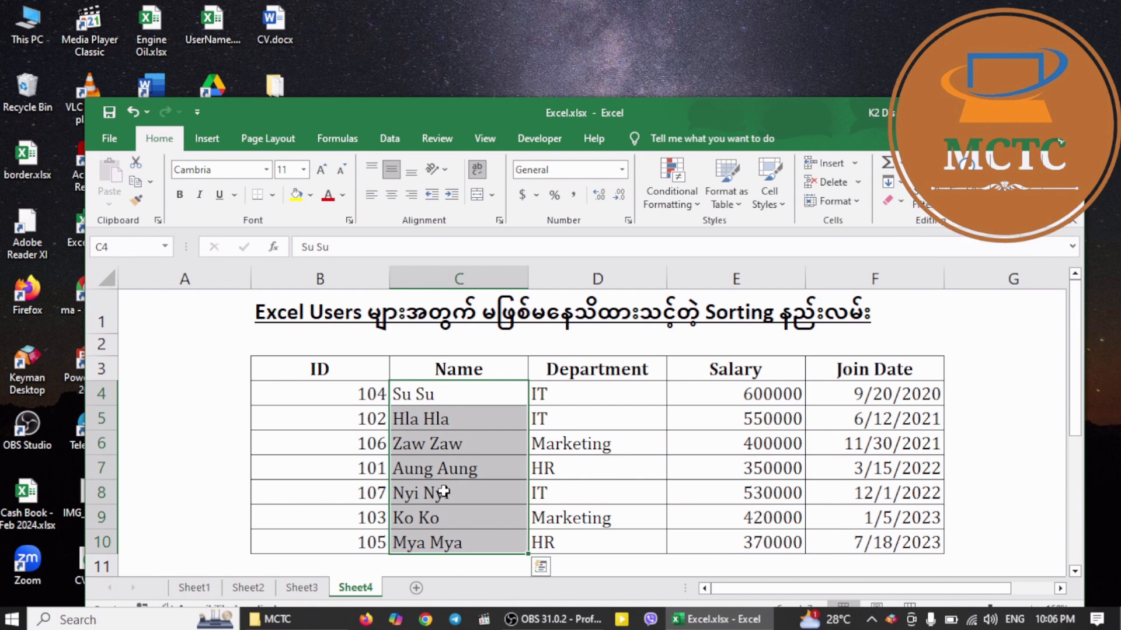
{"action": "right_click", "coordinate": [474, 459]}
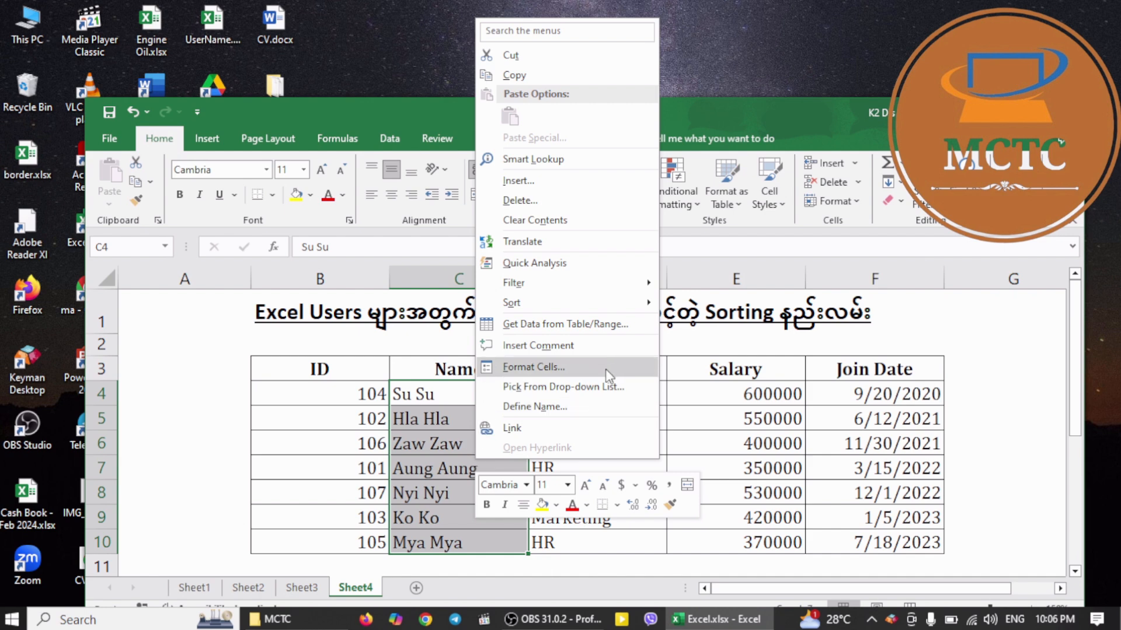
{"action": "mouse_move", "coordinate": [520, 306]}
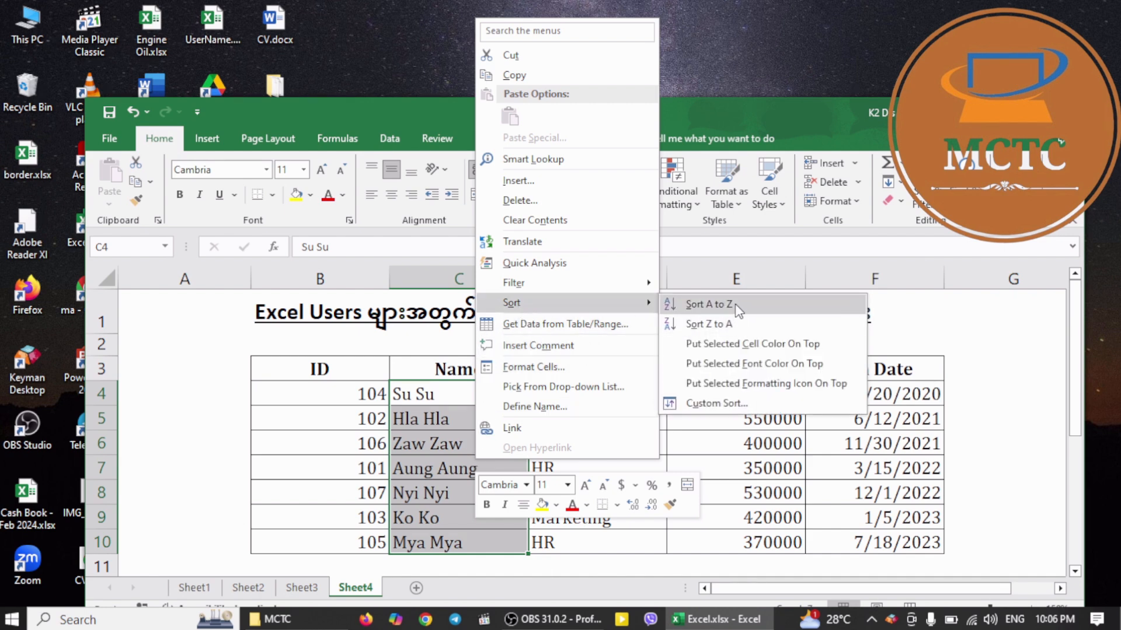
{"action": "left_click", "coordinate": [709, 304]}
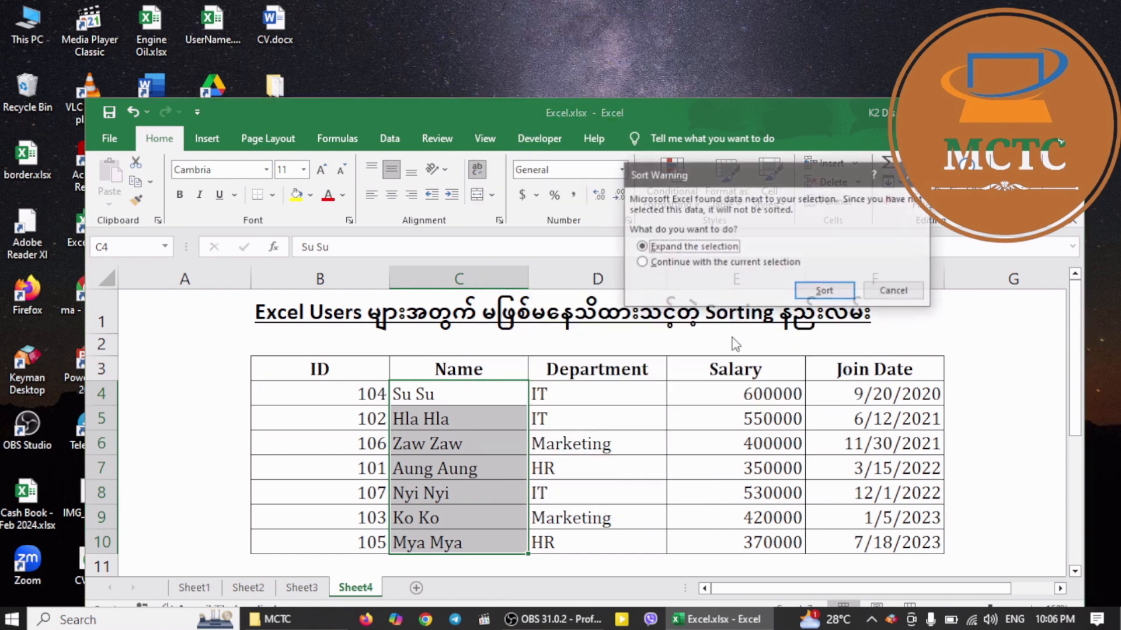
{"action": "left_click", "coordinate": [825, 291]}
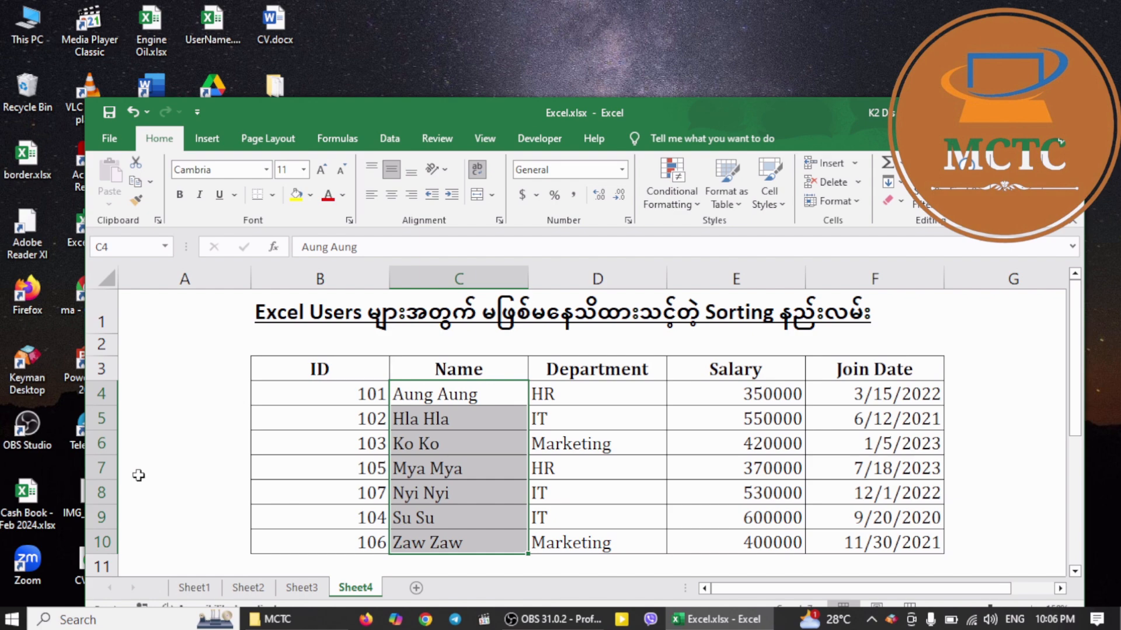
Maximize the workbook window and zoom the sheet in to 170%
{"action": "left_click", "coordinate": [1028, 111]}
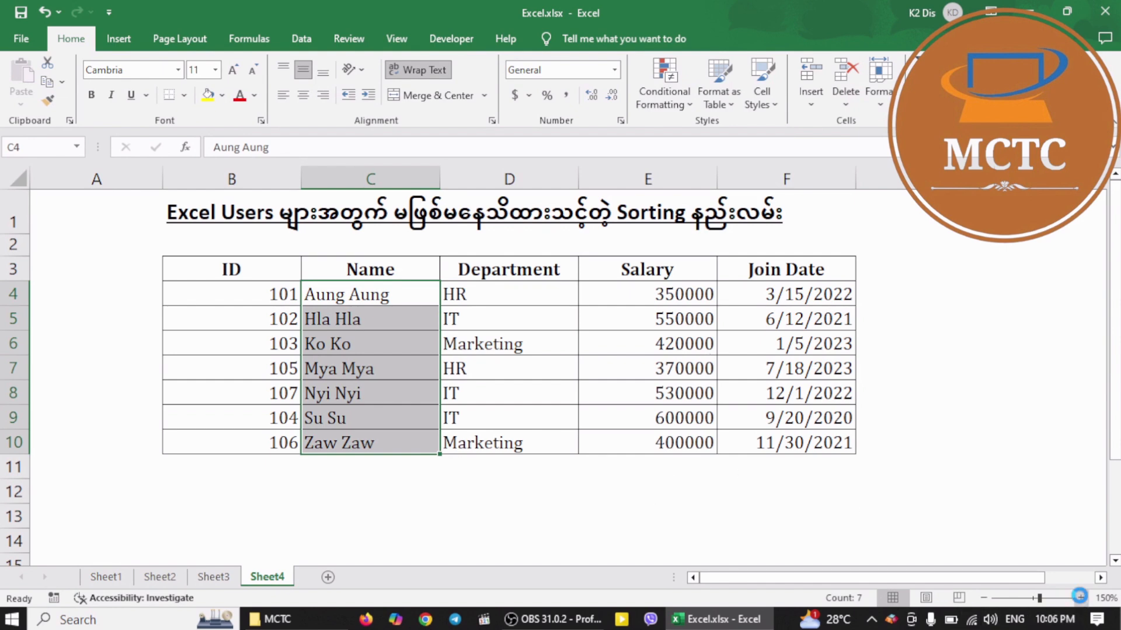
{"action": "left_click", "coordinate": [1081, 598]}
{"action": "left_click", "coordinate": [1081, 599]}
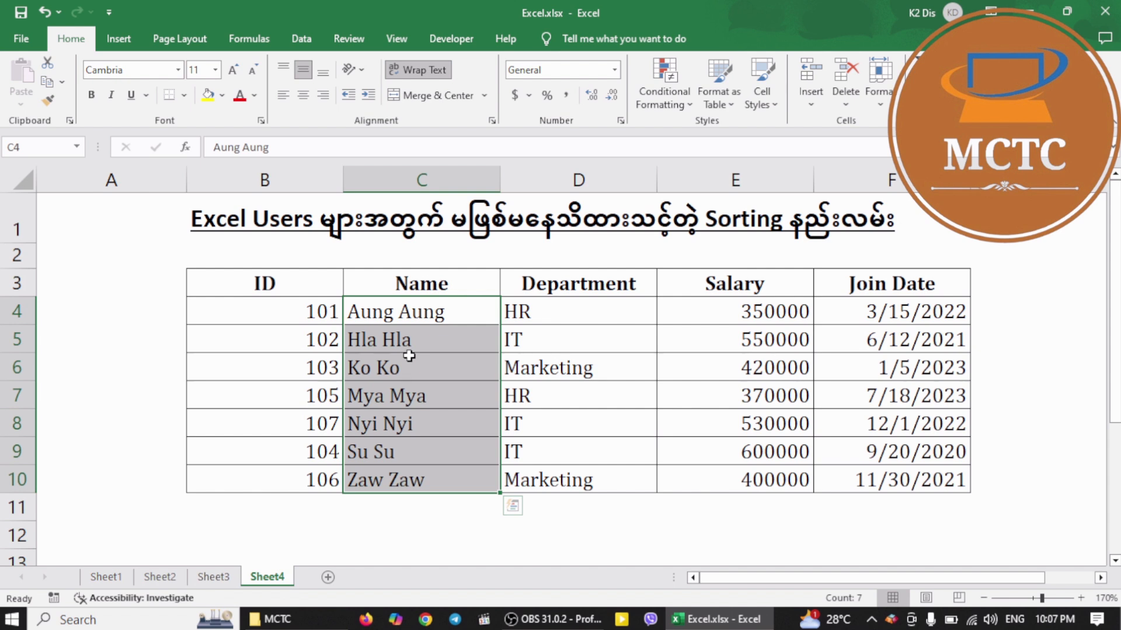
{"action": "type", "text": "2"}
{"action": "key", "text": "Return"}
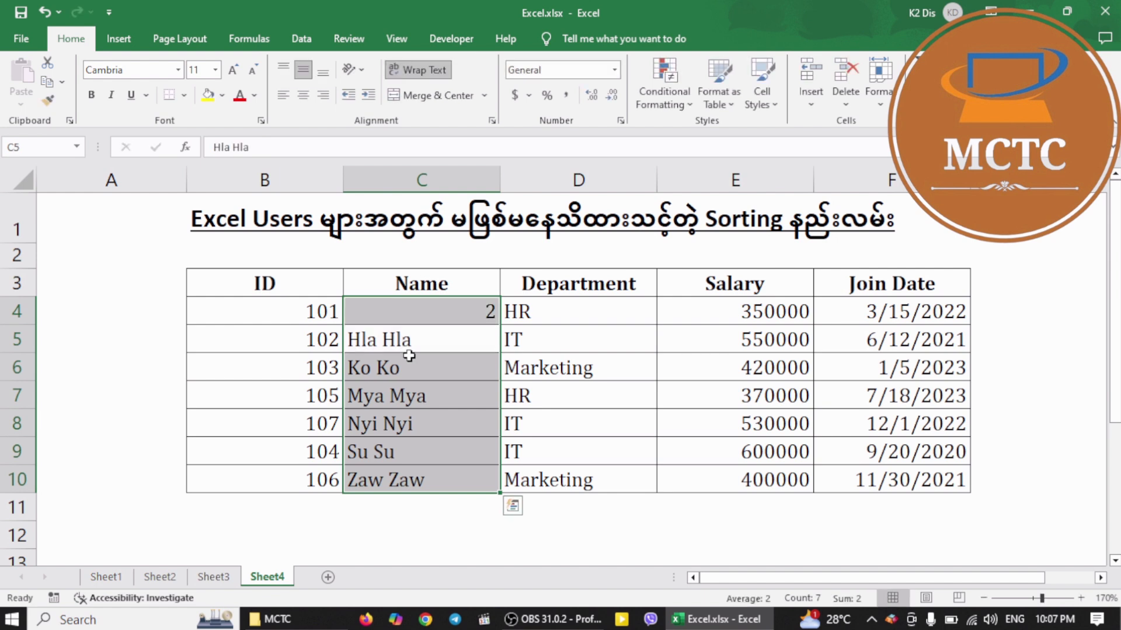
{"action": "key", "text": "ctrl+z"}
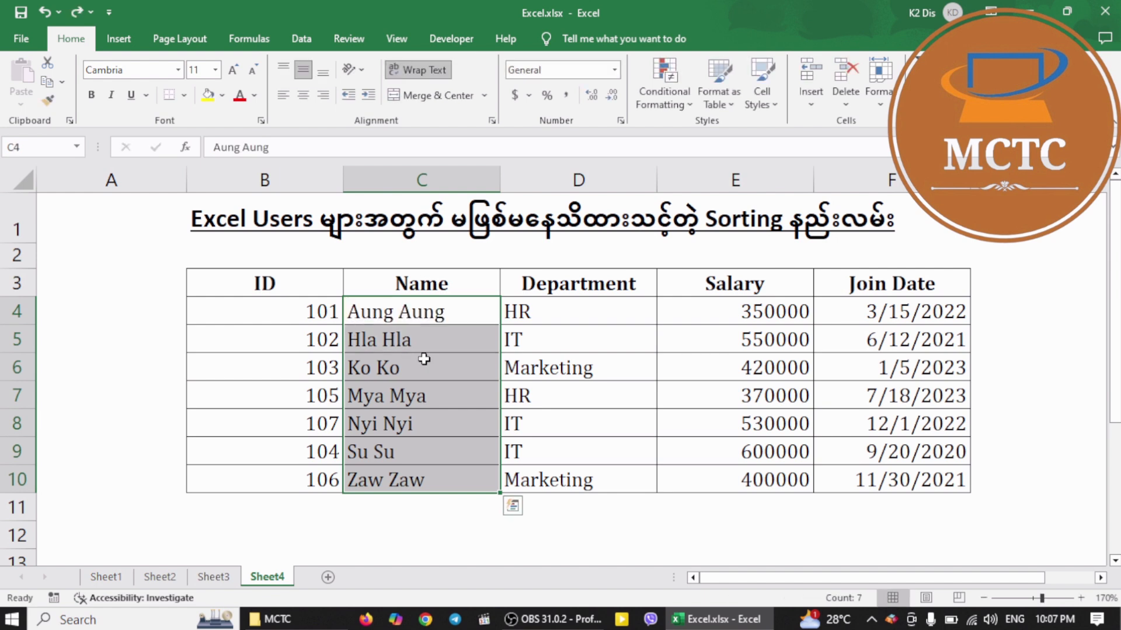
{"action": "left_click", "coordinate": [620, 621]}
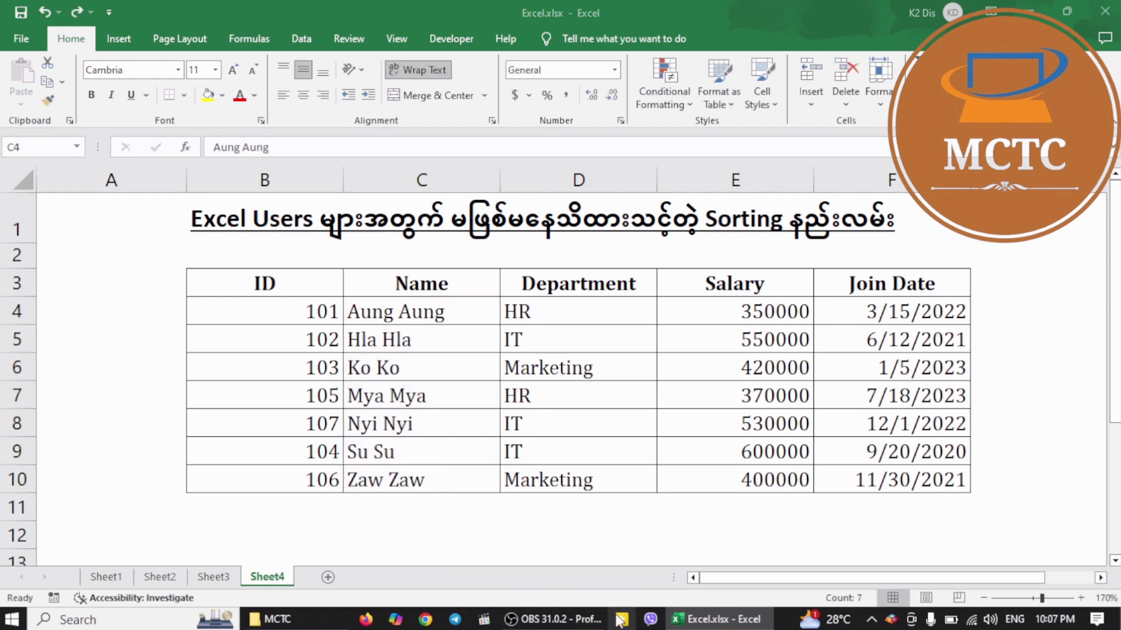